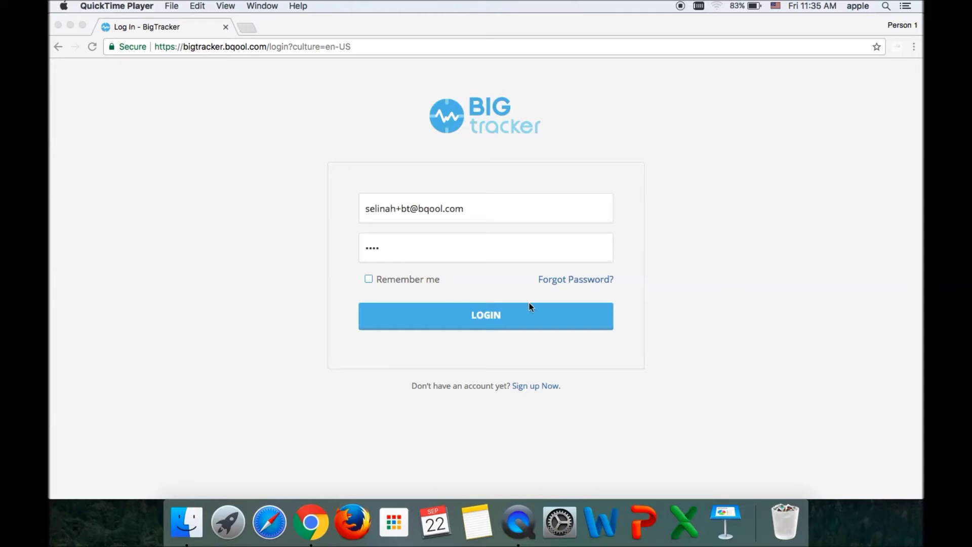
# Log in, go to Product Research and reveal the Advanced Search filter panel
pyautogui.click(476, 315)
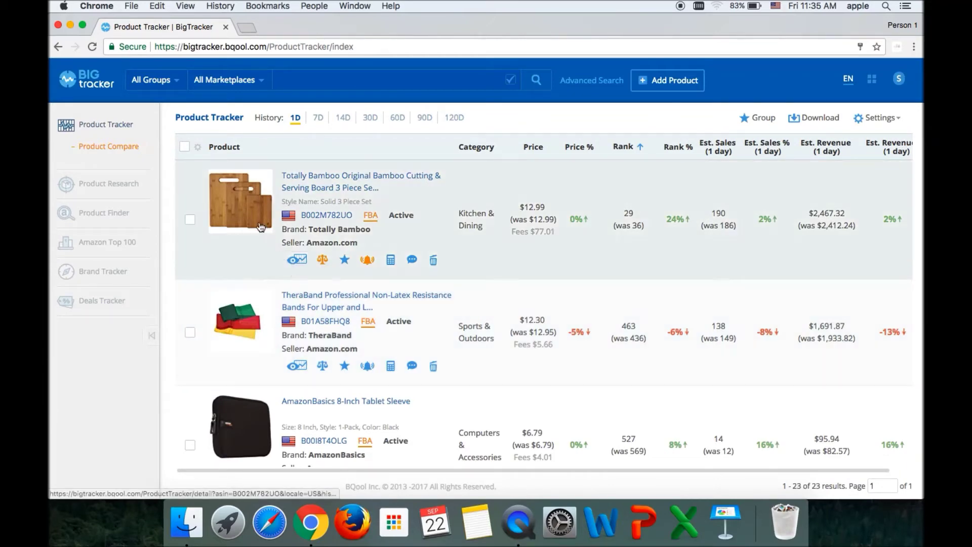
pyautogui.click(120, 190)
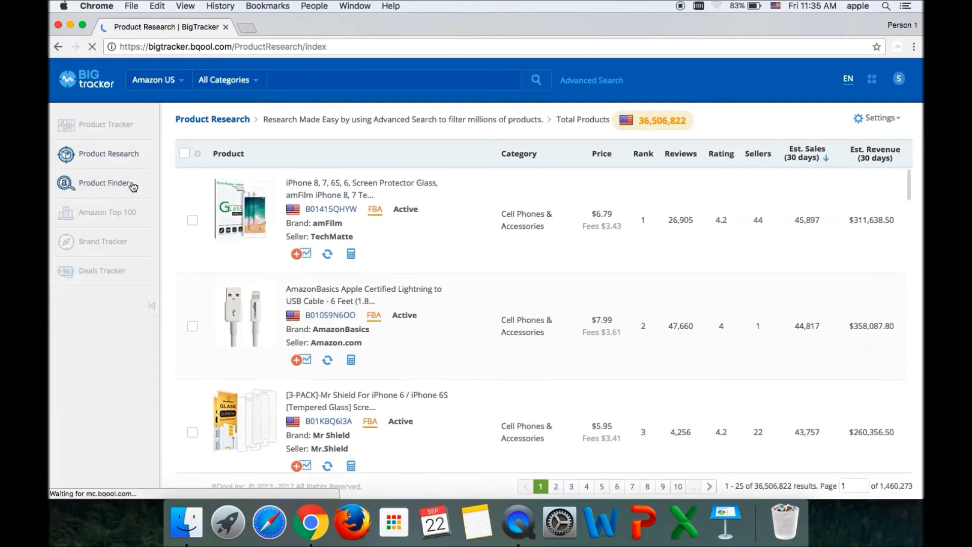
pyautogui.click(598, 80)
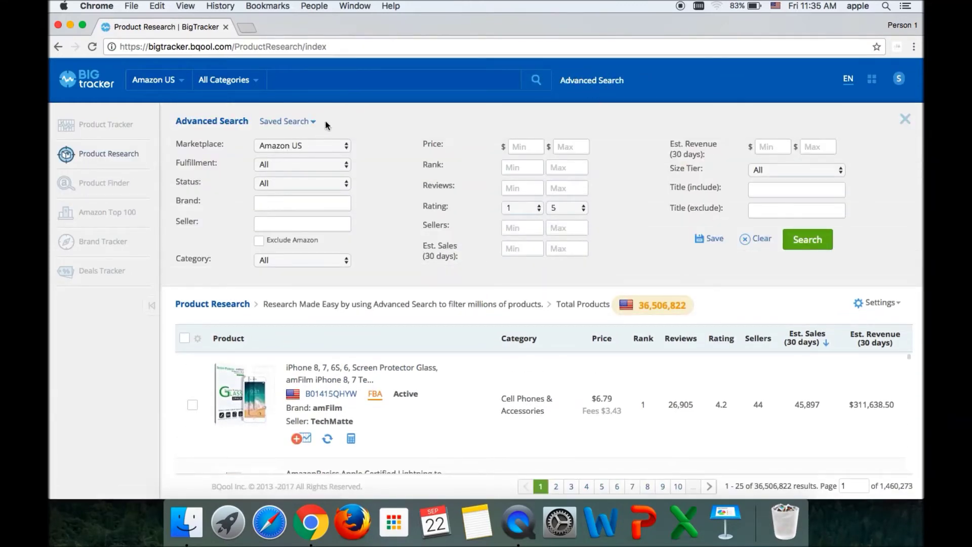
# Limit the search to FBA fulfillment and Active listing status
pyautogui.click(347, 167)
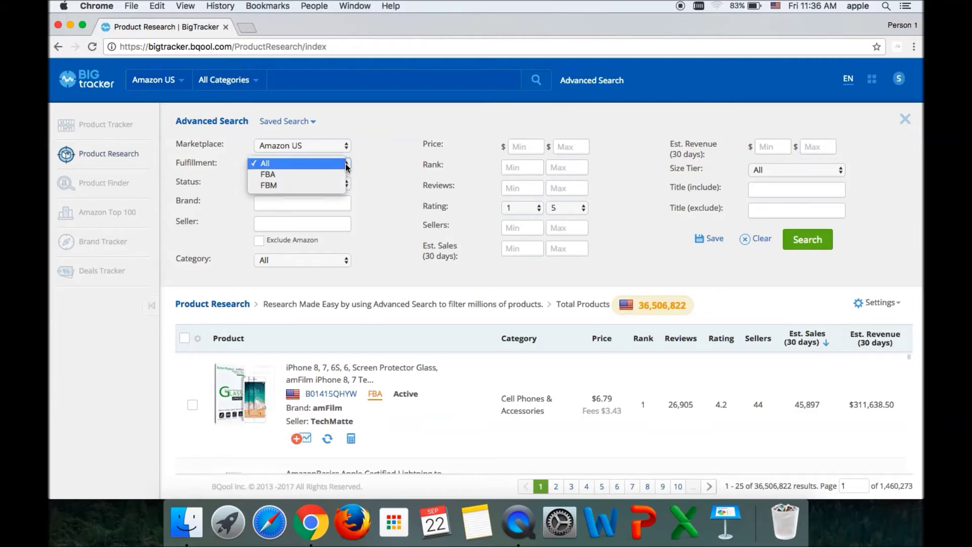
pyautogui.click(278, 176)
pyautogui.click(299, 185)
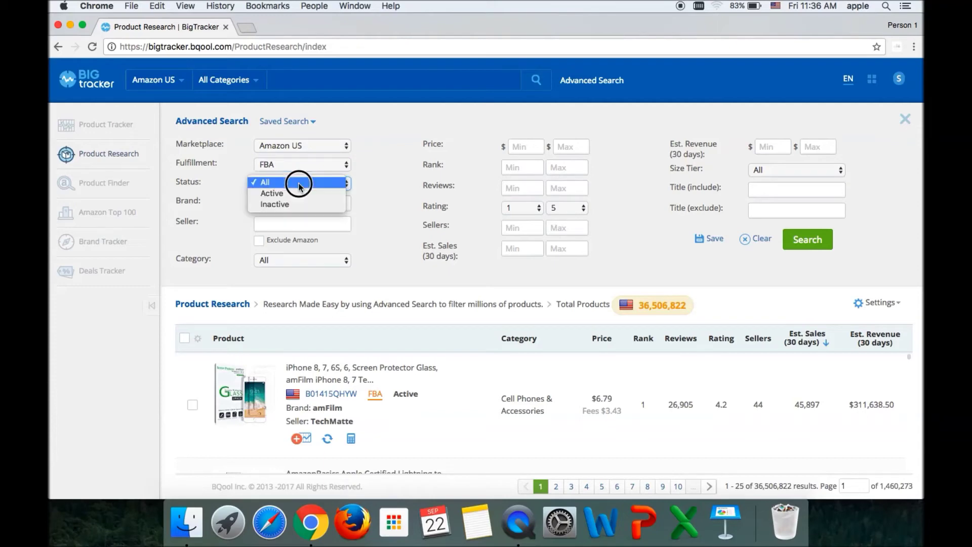
pyautogui.click(295, 196)
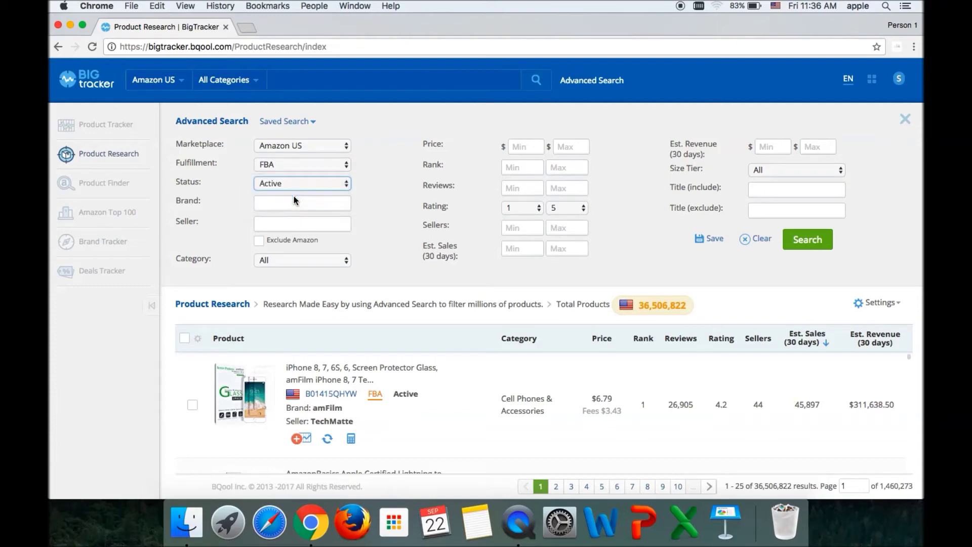
# Set price $19.95–$50, at most 100 reviews and at most 300 estimated 30-day sales
pyautogui.click(534, 147)
pyautogui.write('19.9')
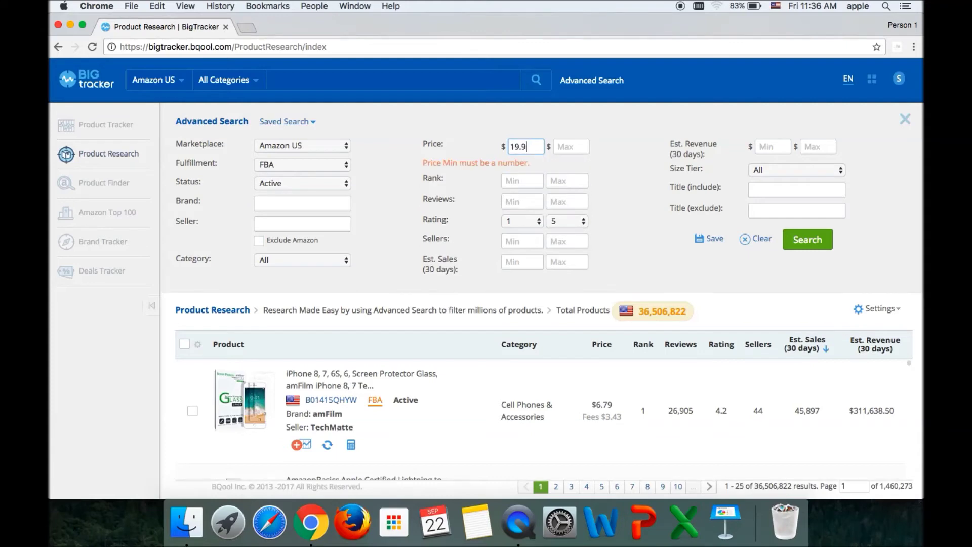
pyautogui.write('5')
pyautogui.click(557, 148)
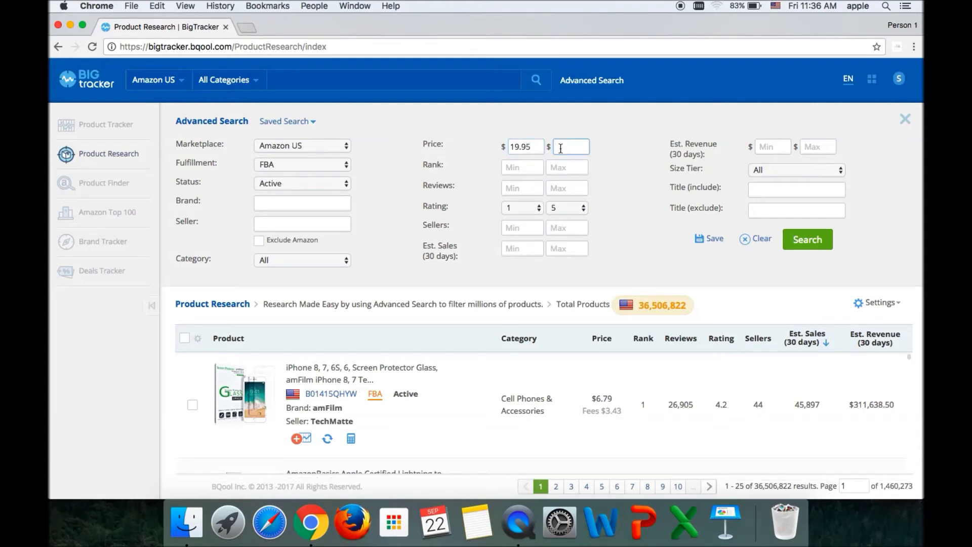
pyautogui.write('50')
pyautogui.click(568, 189)
pyautogui.write('1')
pyautogui.write('00')
pyautogui.click(570, 248)
pyautogui.write('300')
# Restrict to Standard size tier and the Appliances category, then run the filtered search
pyautogui.click(778, 173)
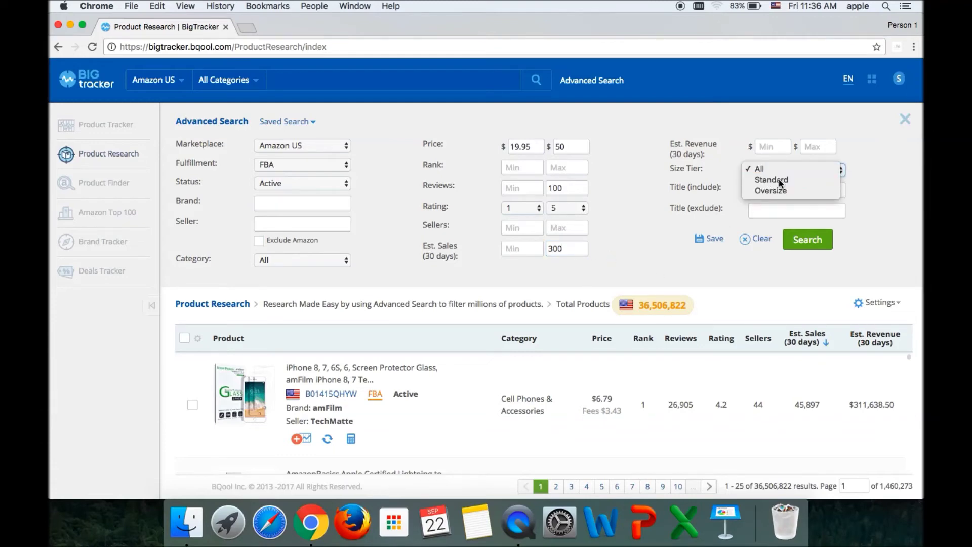
pyautogui.click(779, 180)
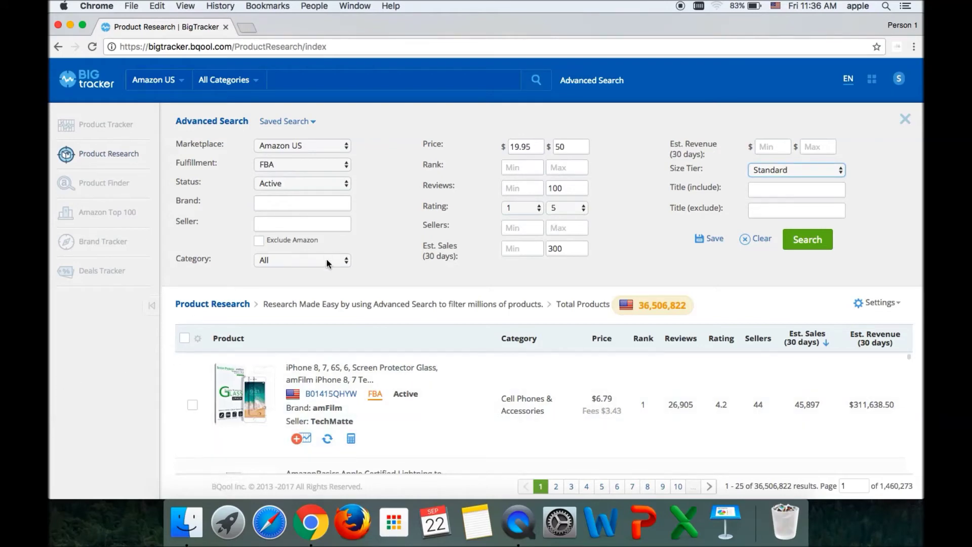
pyautogui.click(328, 264)
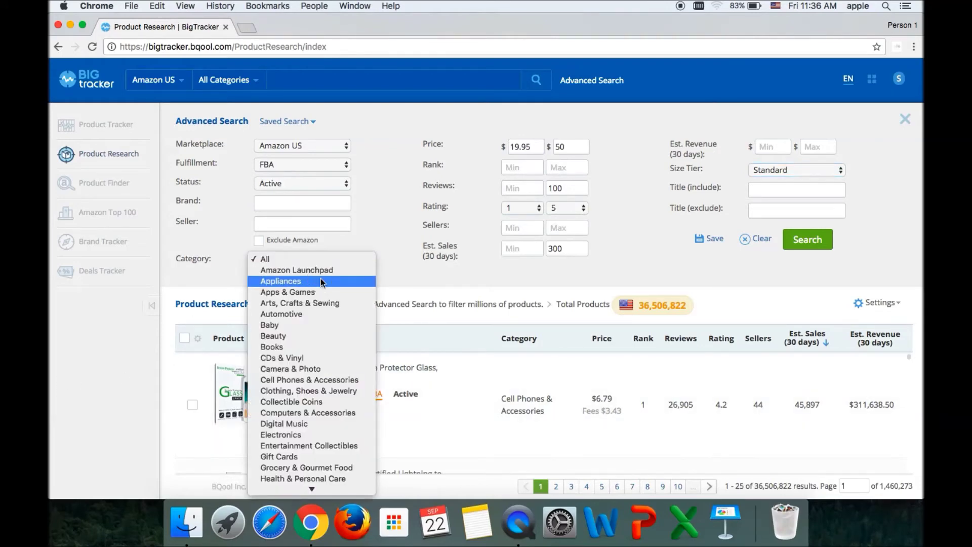
pyautogui.click(325, 281)
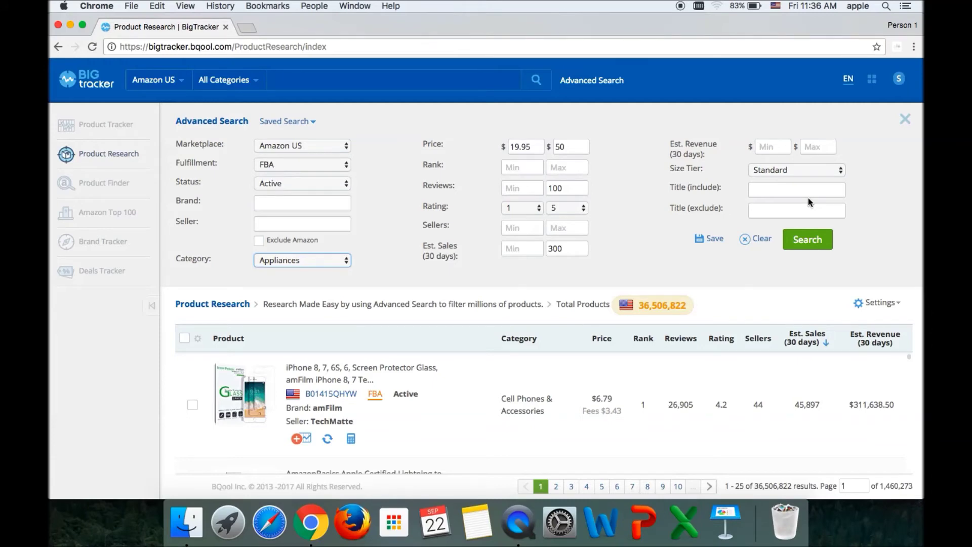
pyautogui.click(803, 244)
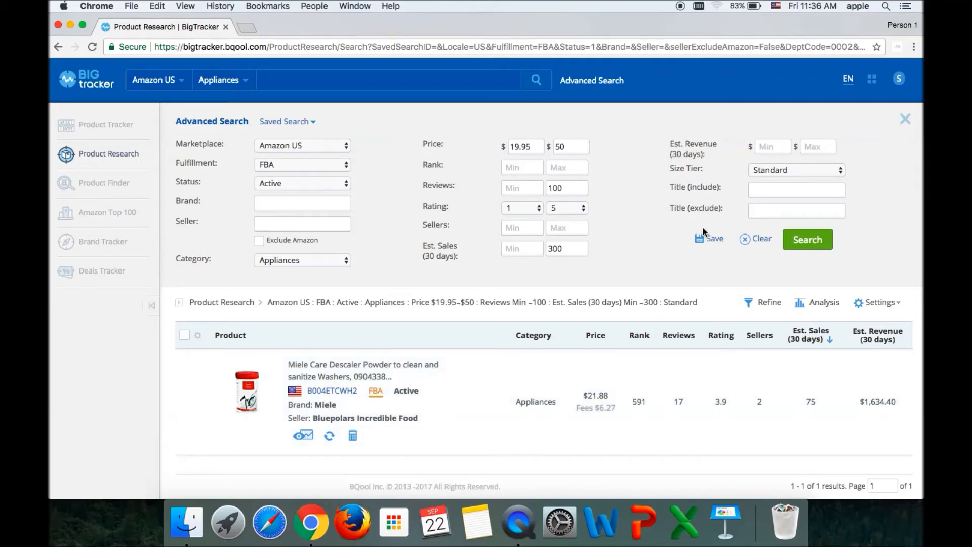
# Reset the filters and run an All Categories keyword search for descaler powder
pyautogui.click(757, 241)
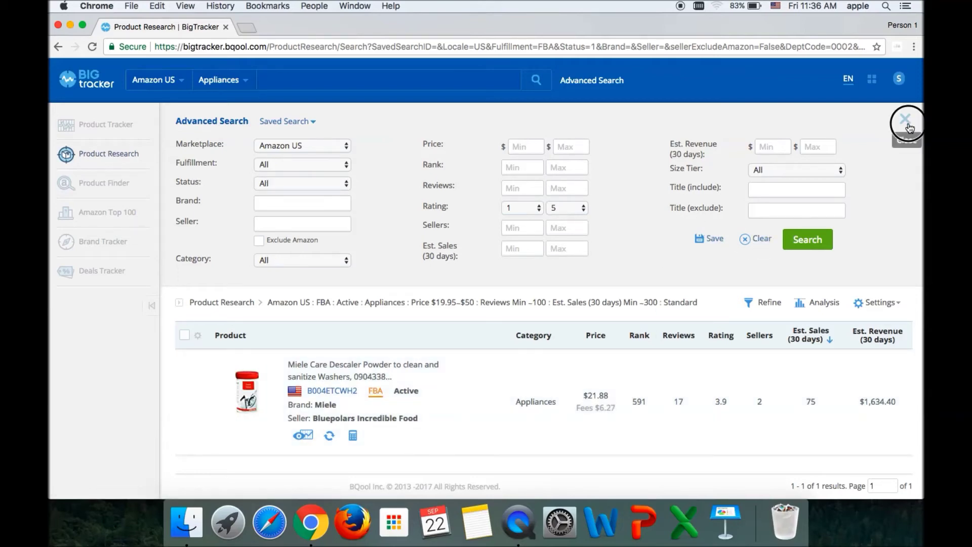
pyautogui.click(905, 119)
pyautogui.click(228, 79)
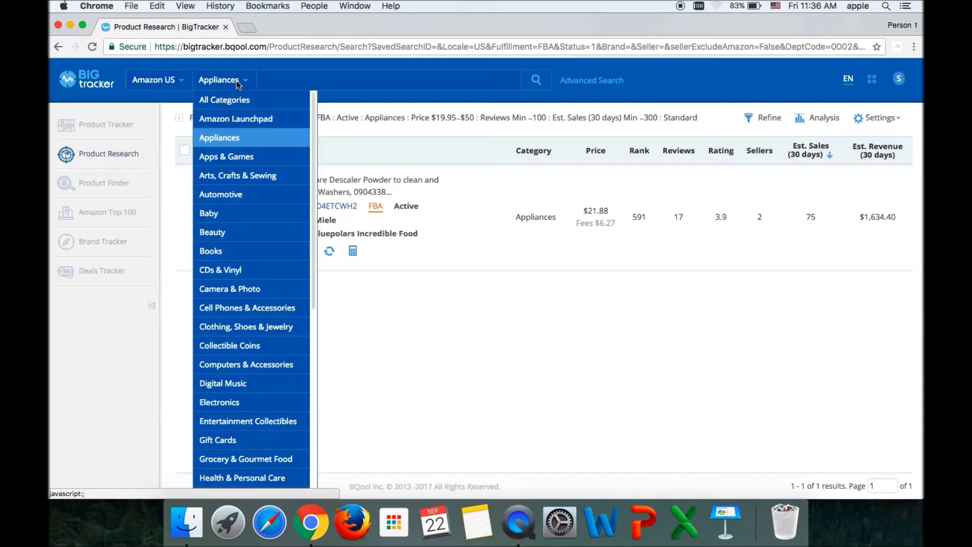
pyautogui.click(236, 98)
pyautogui.click(304, 79)
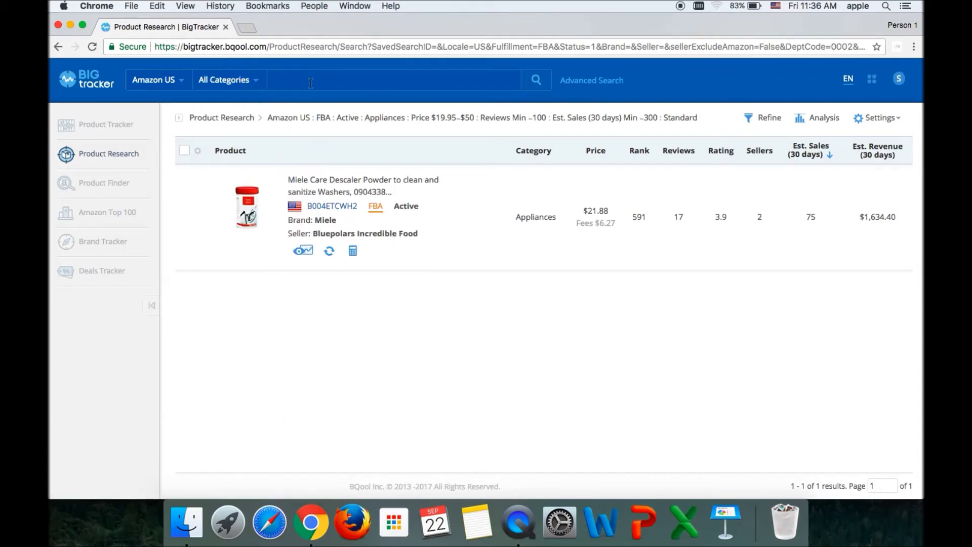
pyautogui.write('descaler p')
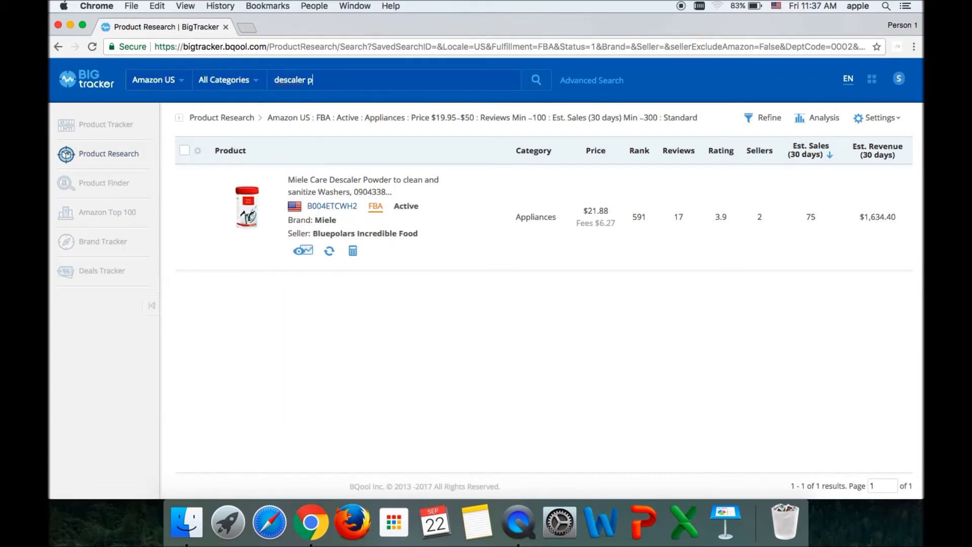
pyautogui.write('owder')
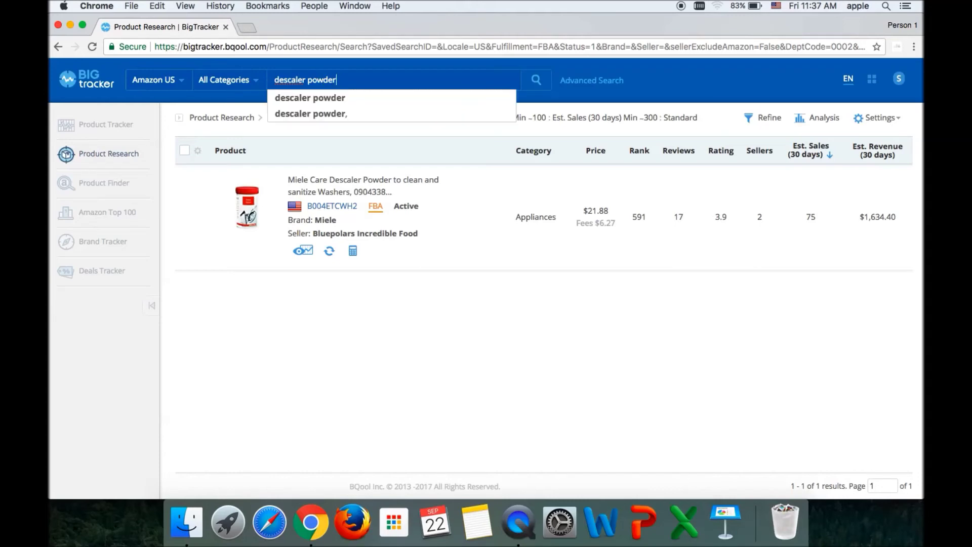
pyautogui.click(313, 95)
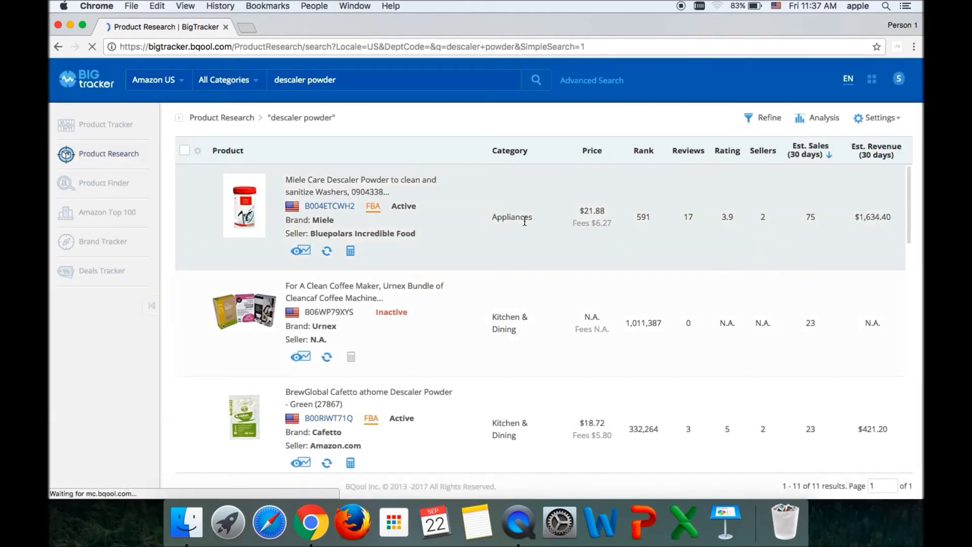
pyautogui.scroll(-1, 598, 263)
pyautogui.scroll(-3, 597, 262)
pyautogui.scroll(-5, 600, 265)
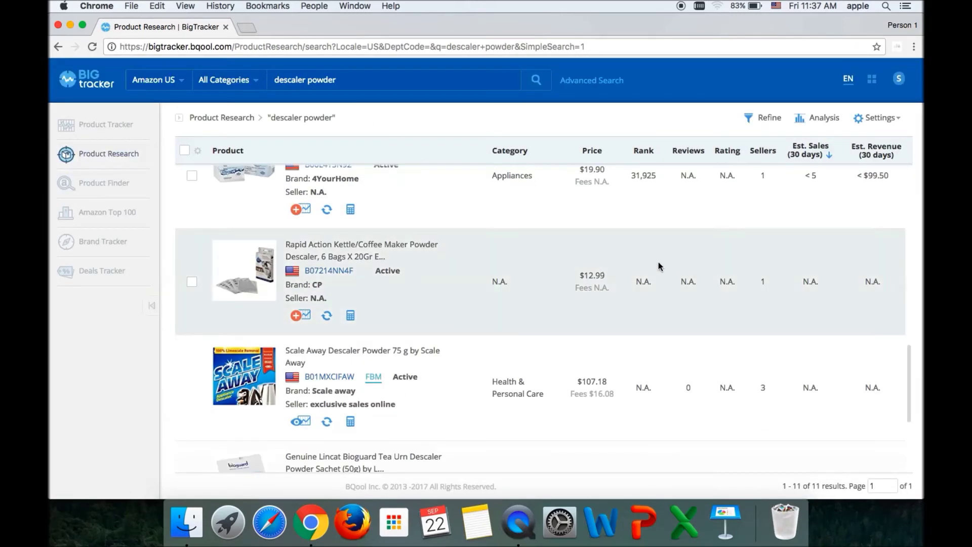
pyautogui.scroll(-3, 658, 266)
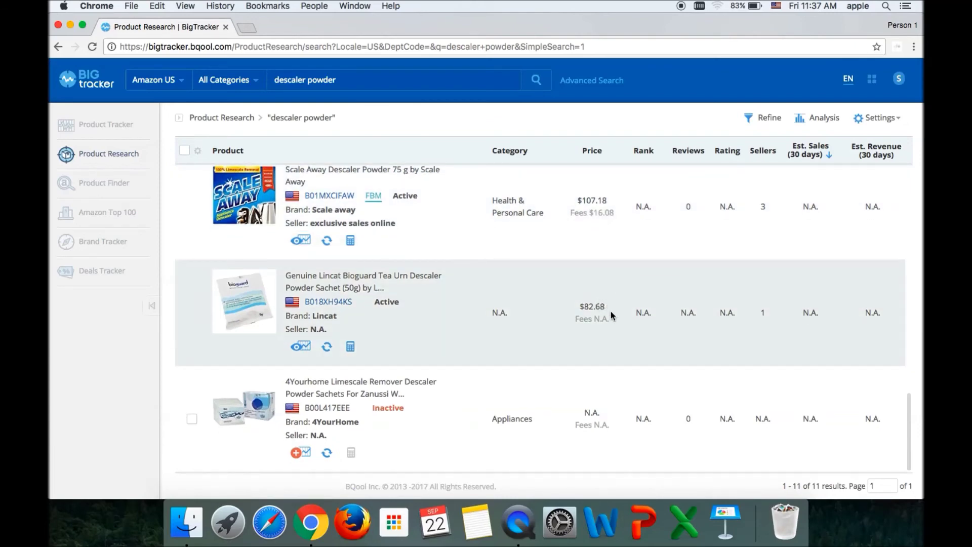
pyautogui.scroll(2, 624, 380)
pyautogui.scroll(3, 623, 380)
pyautogui.scroll(3, 624, 383)
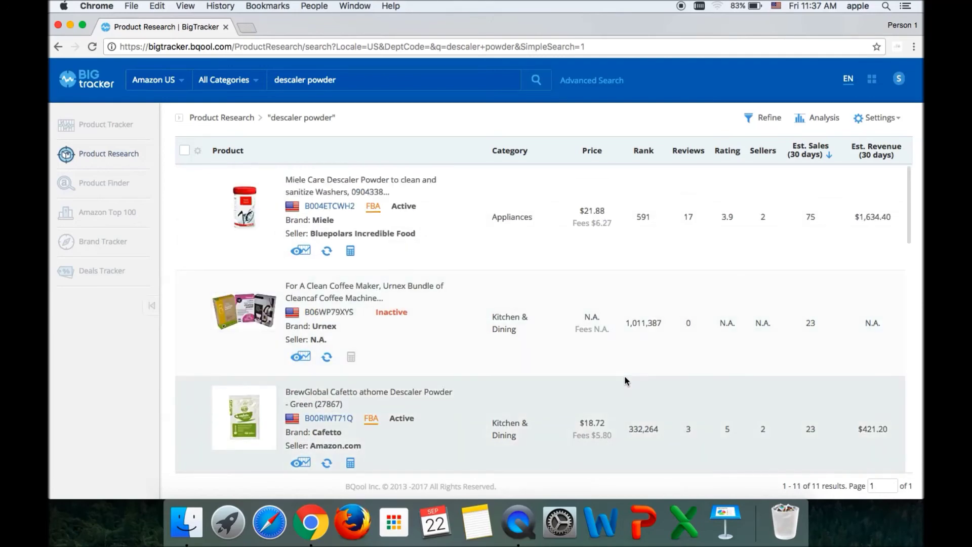
# Filter the Product Tracker list to the Descaler Powder group and select the Miele descaler
pyautogui.click(104, 129)
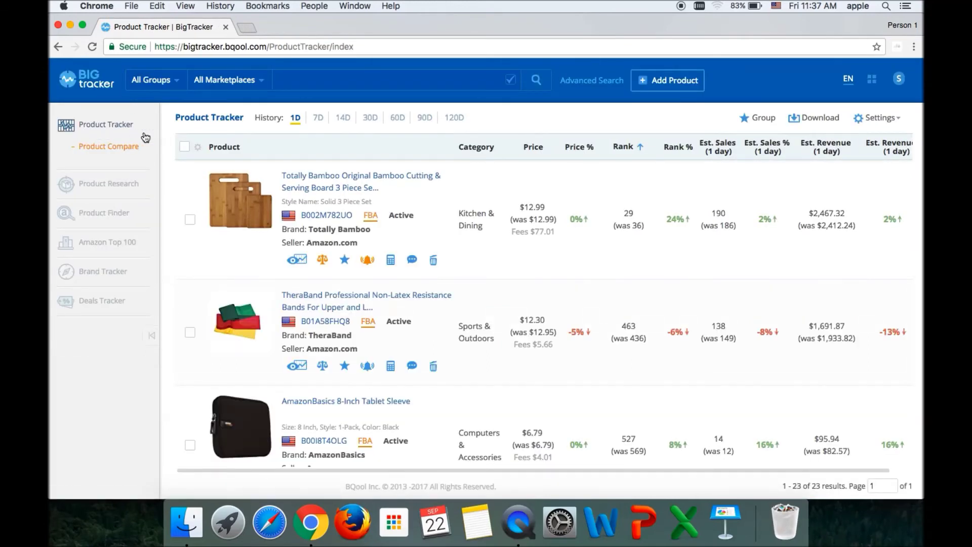
pyautogui.click(178, 83)
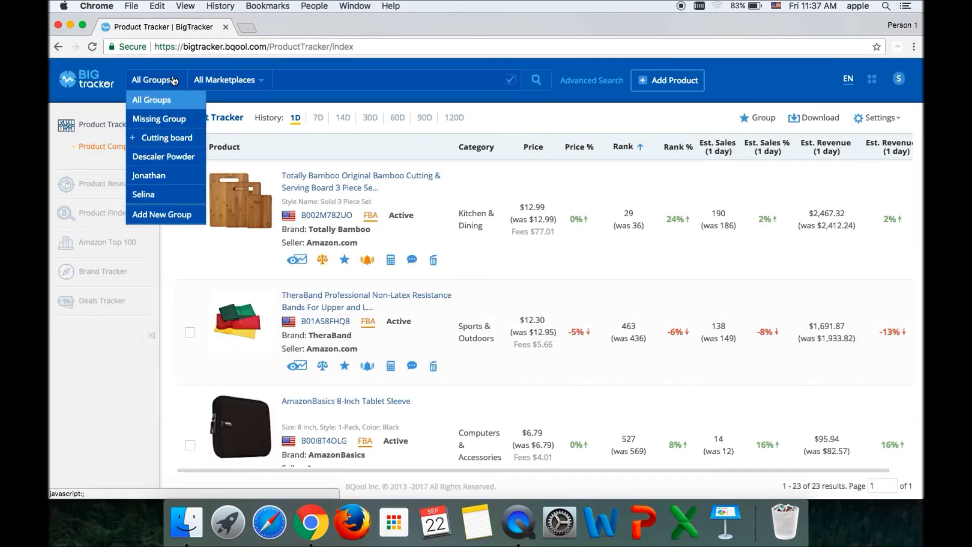
pyautogui.click(176, 161)
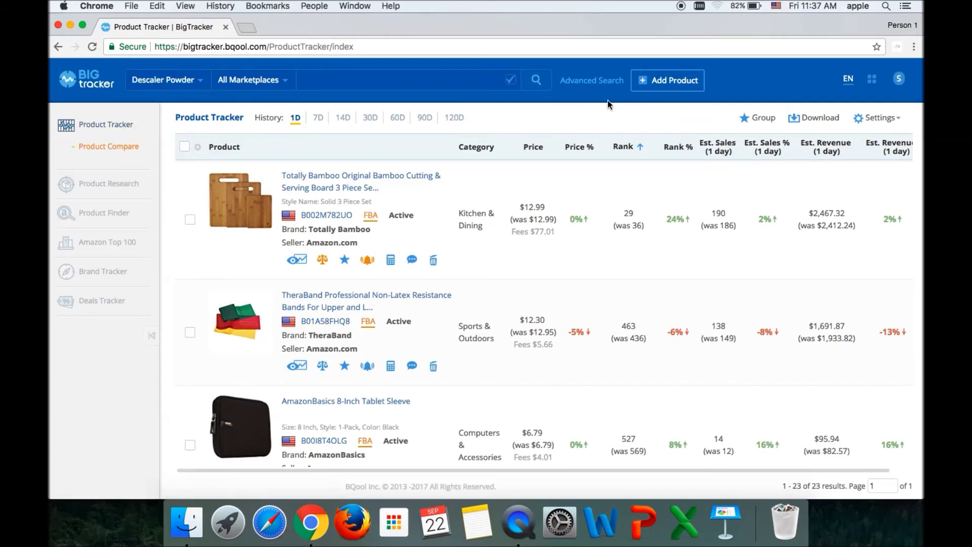
pyautogui.click(536, 80)
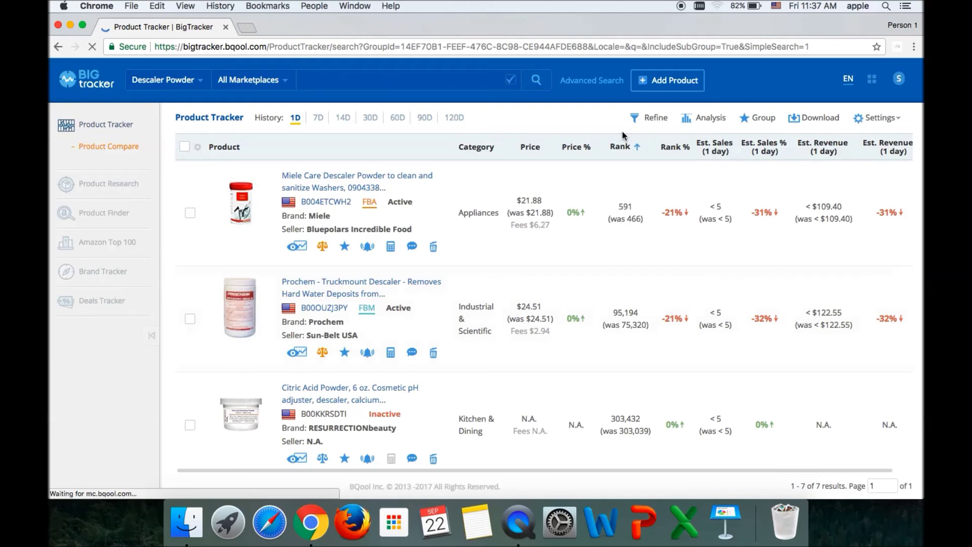
pyautogui.scroll(-5, 553, 284)
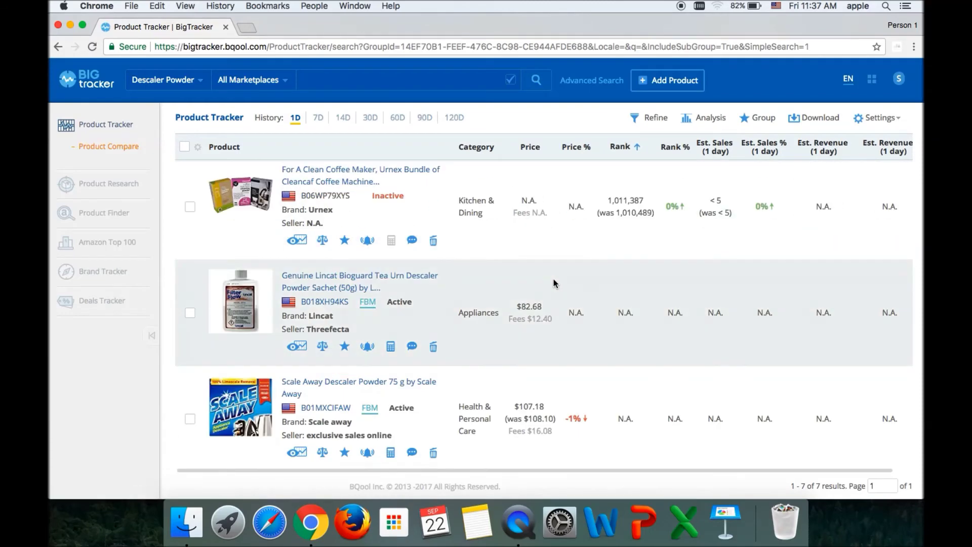
pyautogui.scroll(5, 558, 279)
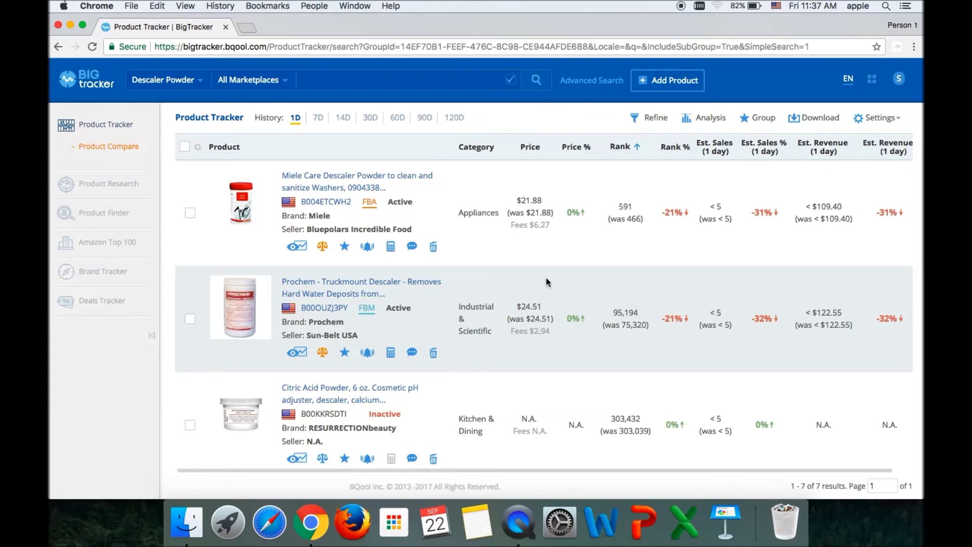
pyautogui.click(295, 251)
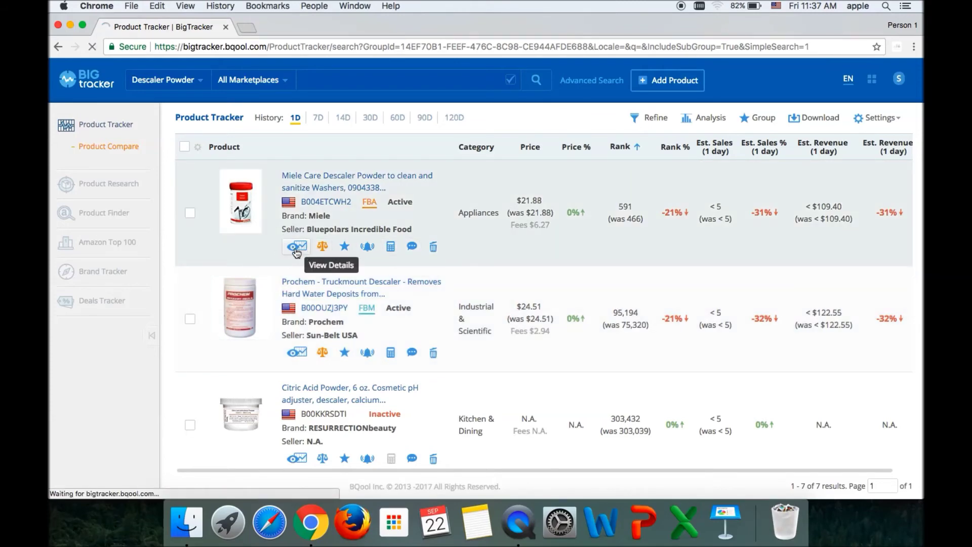
pyautogui.scroll(-5, 793, 311)
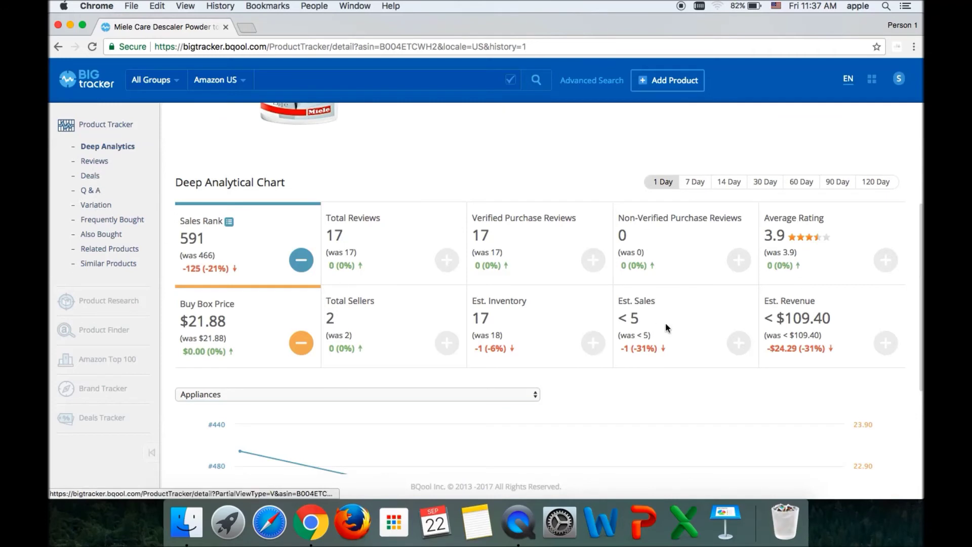
pyautogui.scroll(-4, 666, 326)
pyautogui.scroll(2, 665, 328)
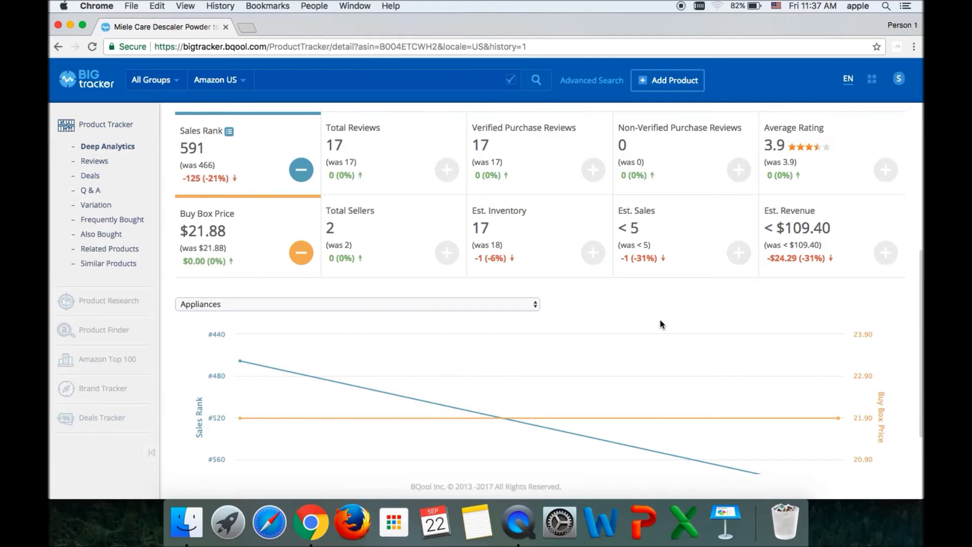
pyautogui.scroll(7, 661, 324)
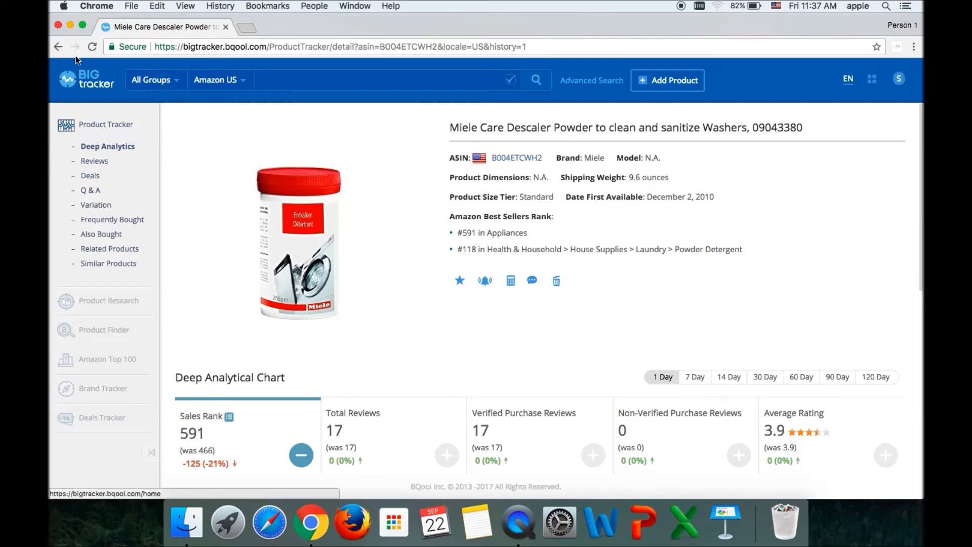
pyautogui.click(58, 49)
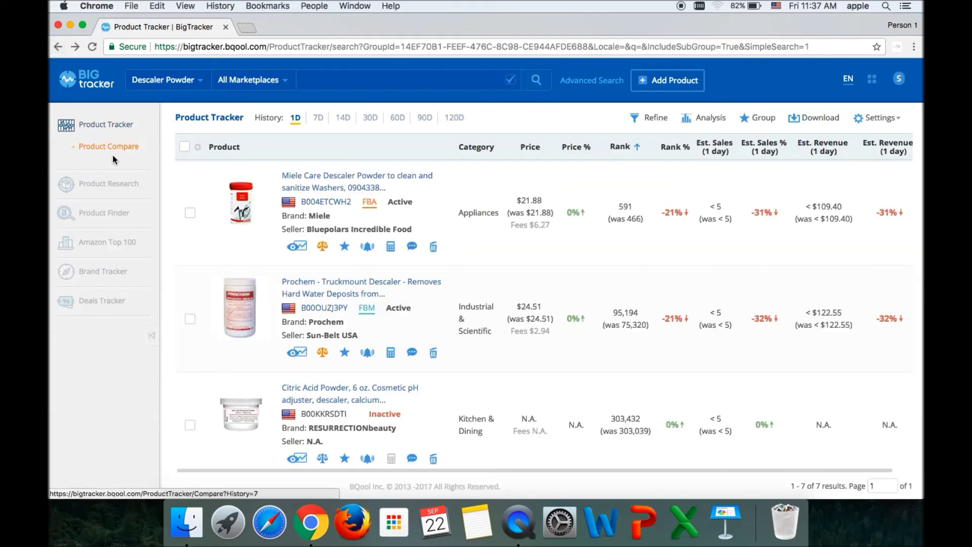
pyautogui.click(112, 155)
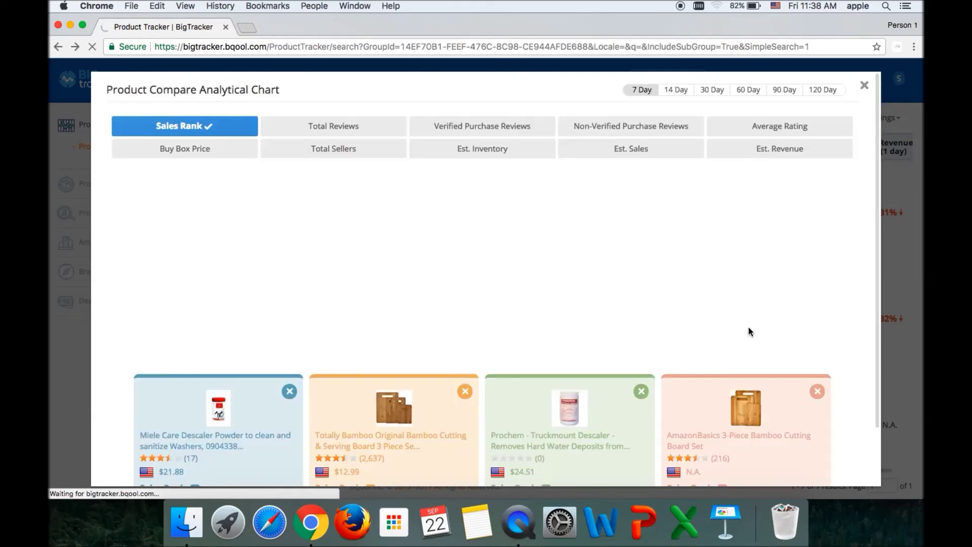
pyautogui.scroll(-2, 748, 330)
pyautogui.scroll(2, 749, 328)
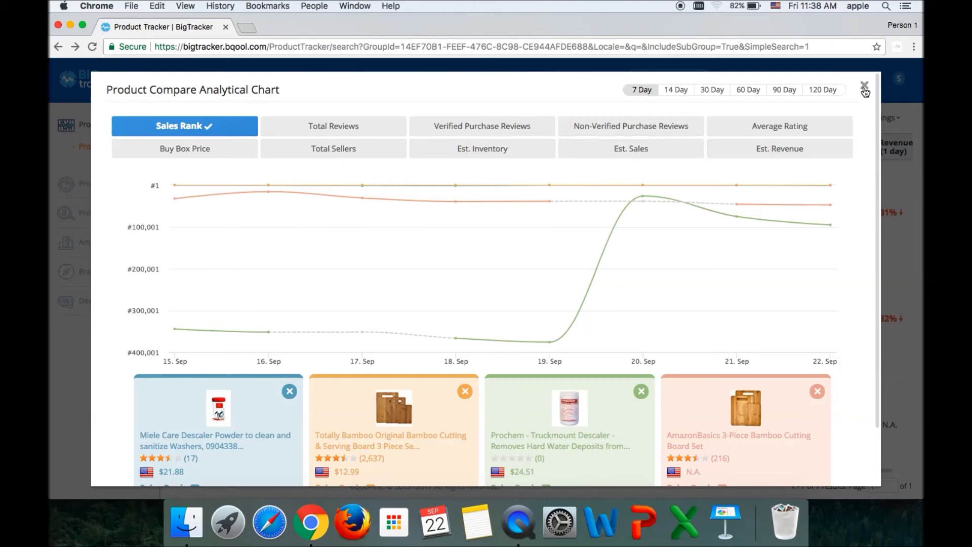
pyautogui.scroll(-2, 763, 216)
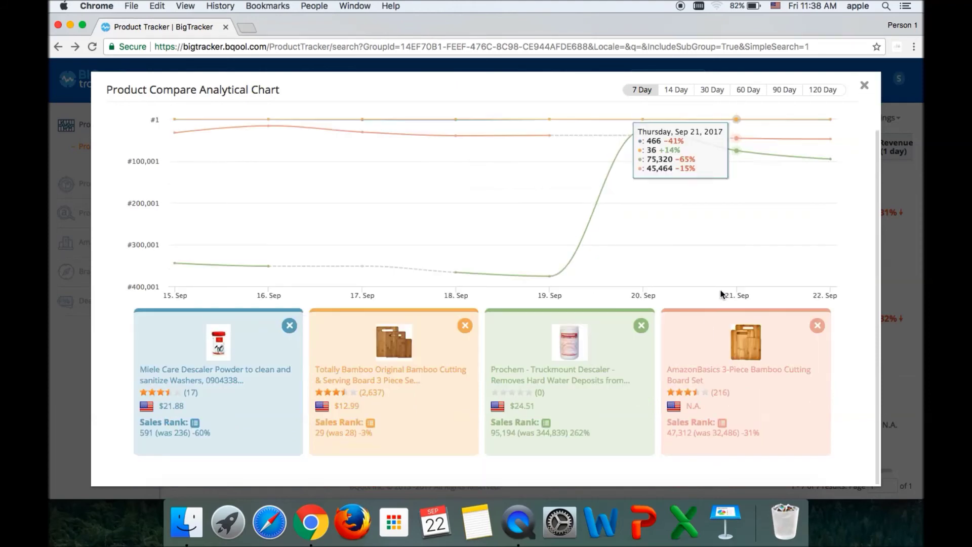
pyautogui.click(865, 86)
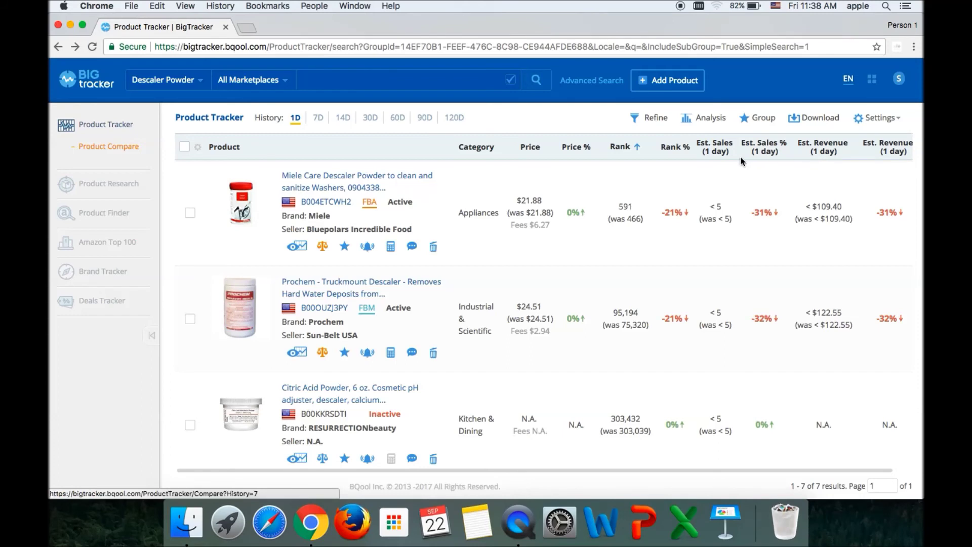
# Visit Amazon Top 100, then the Brand Tracker comparing AmazonBasics and kate spade
pyautogui.click(89, 245)
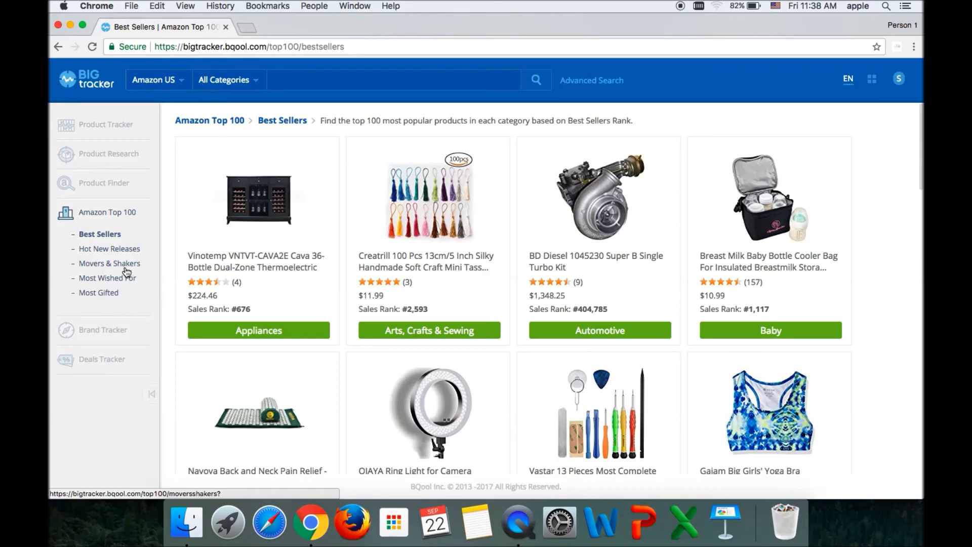
pyautogui.click(89, 335)
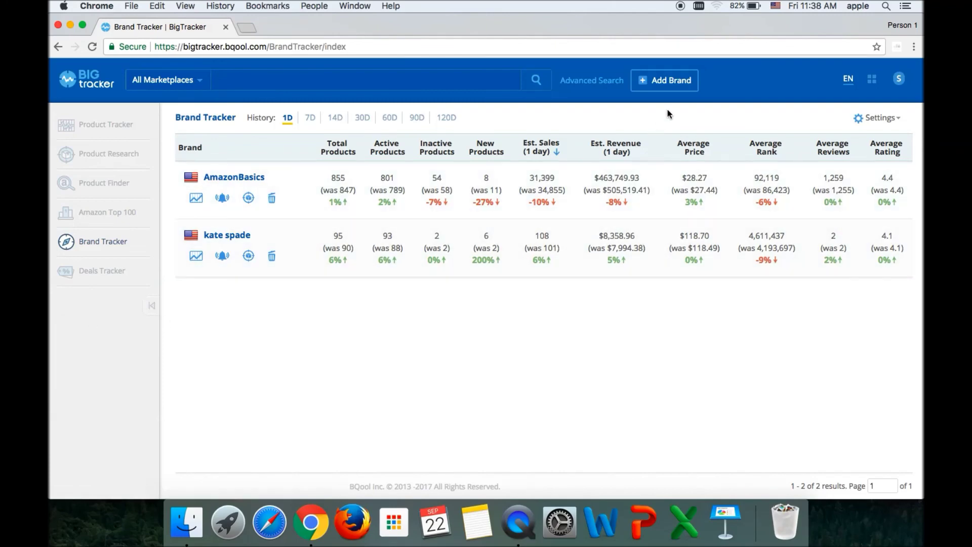
pyautogui.click(687, 83)
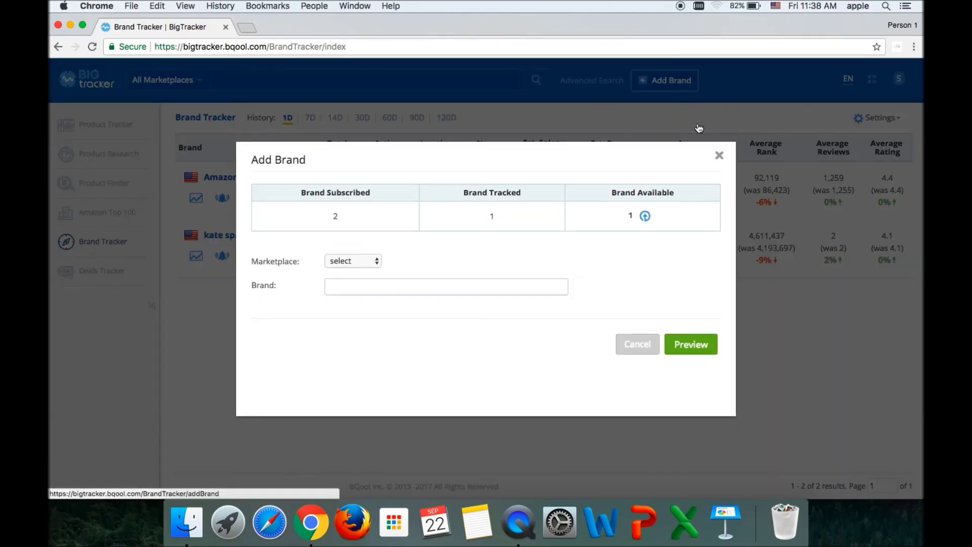
pyautogui.click(720, 157)
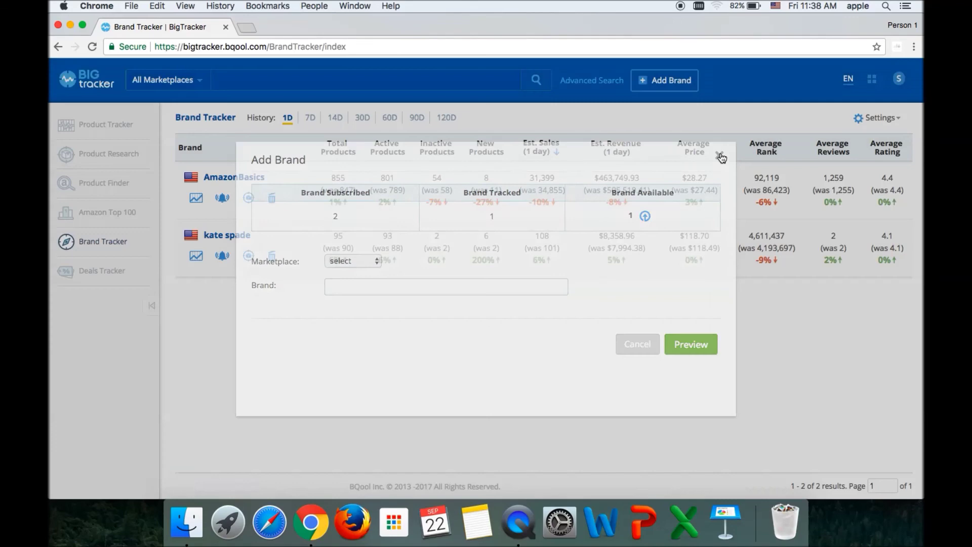